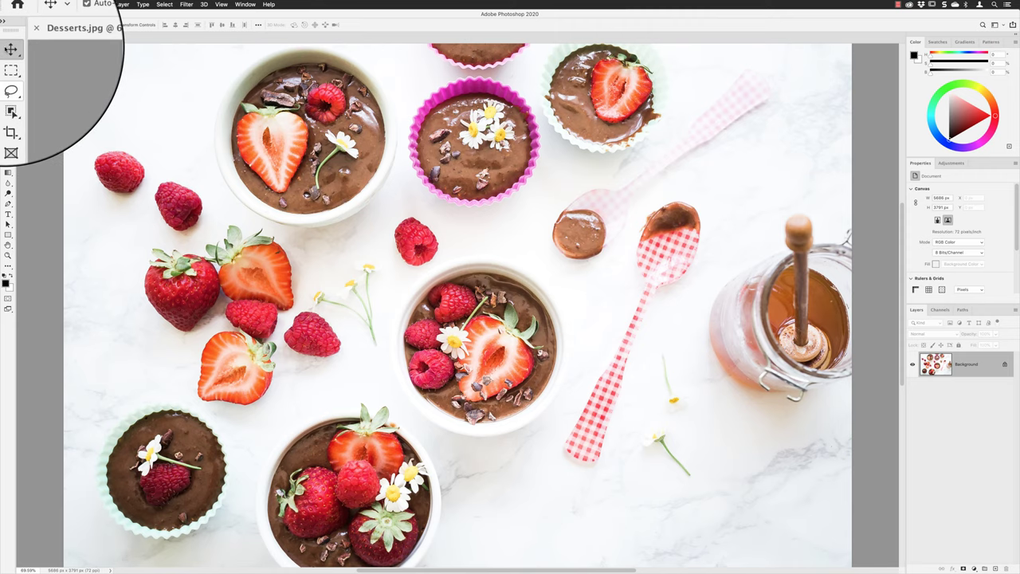
Step: Switch to the Object Selection Tool from the selection tool group in the toolbar
{"action": "left_click", "coordinate": [9, 78]}
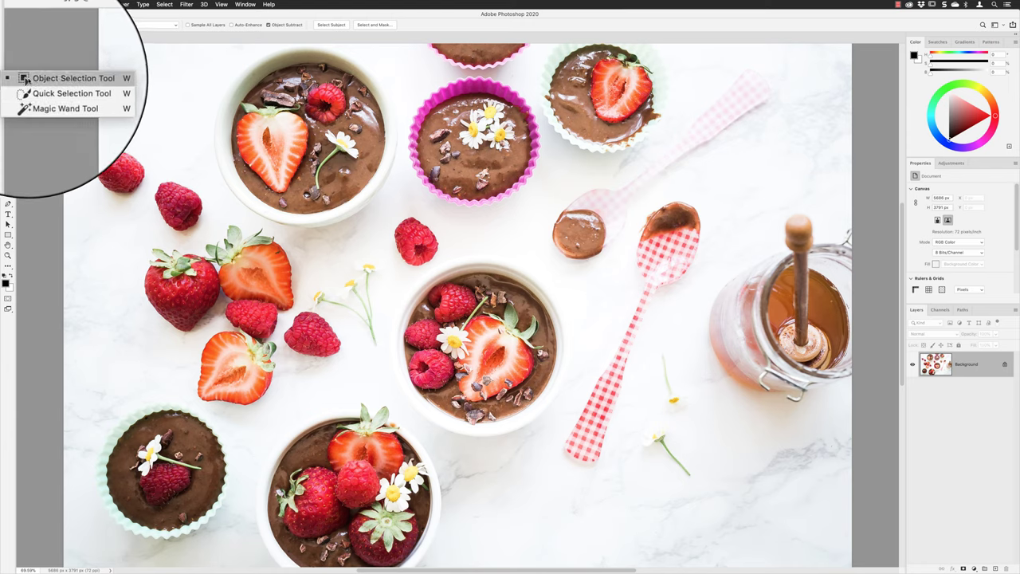
{"action": "left_click", "coordinate": [28, 79]}
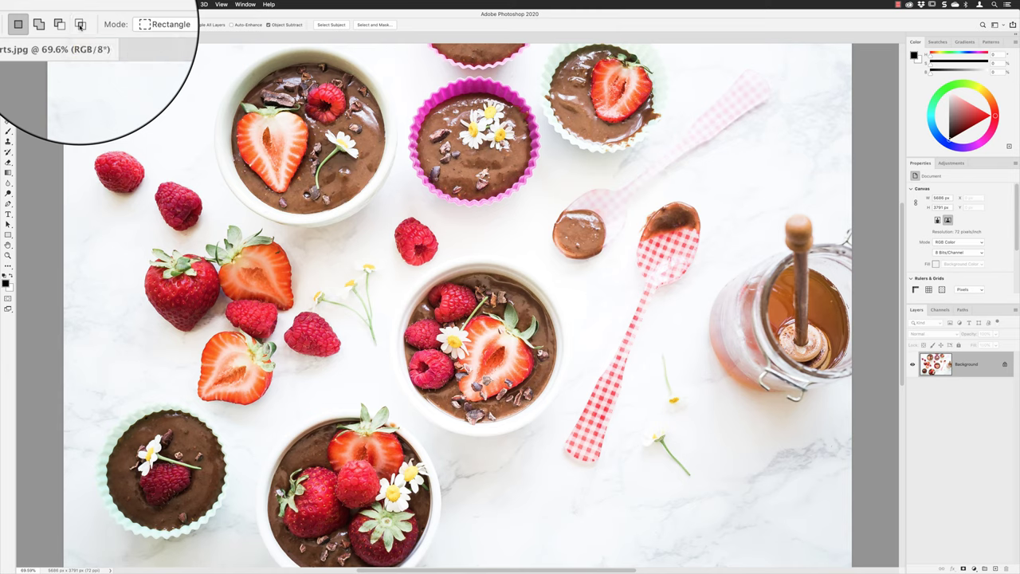
Step: Keep the Object Selection mode on Rectangle and turn on Auto-Enhance
{"action": "left_click", "coordinate": [159, 24]}
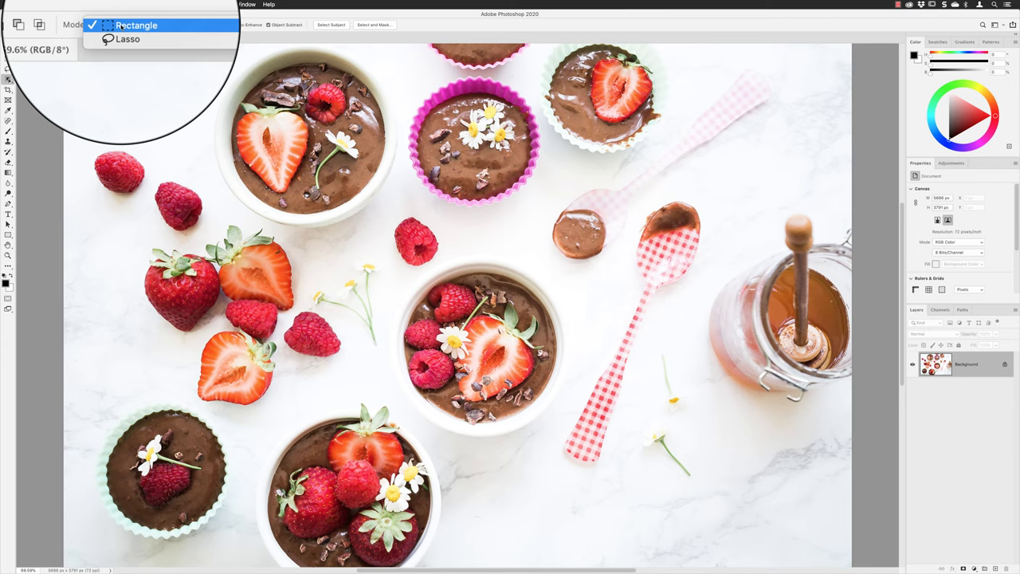
{"action": "left_click", "coordinate": [121, 24]}
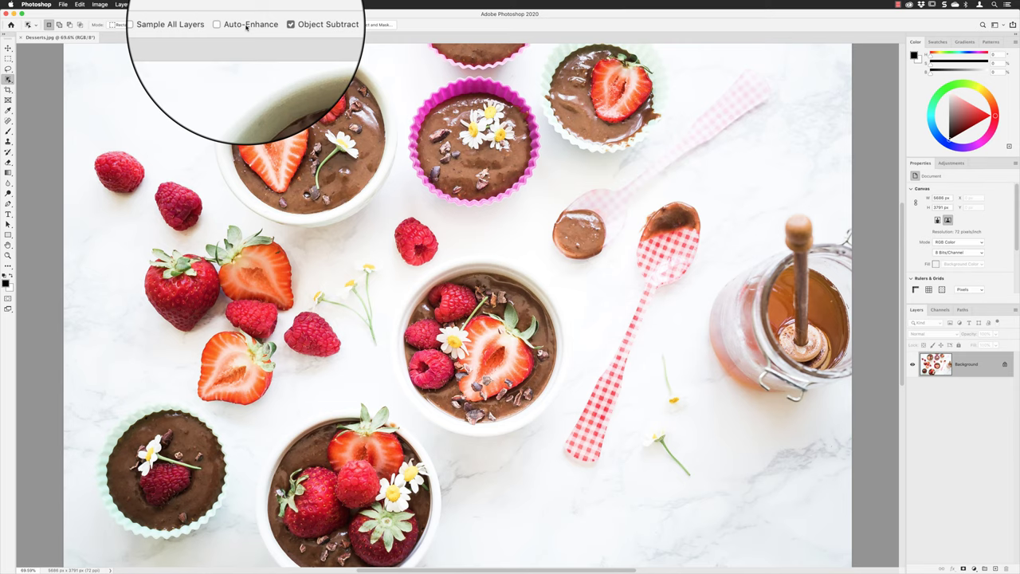
{"action": "left_click", "coordinate": [246, 26]}
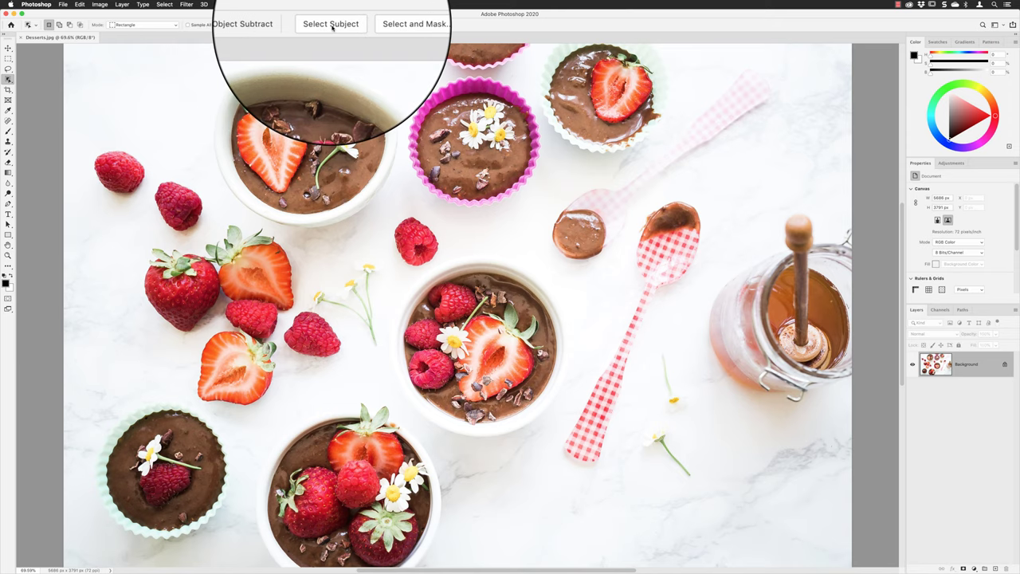
{"action": "left_click", "coordinate": [332, 27]}
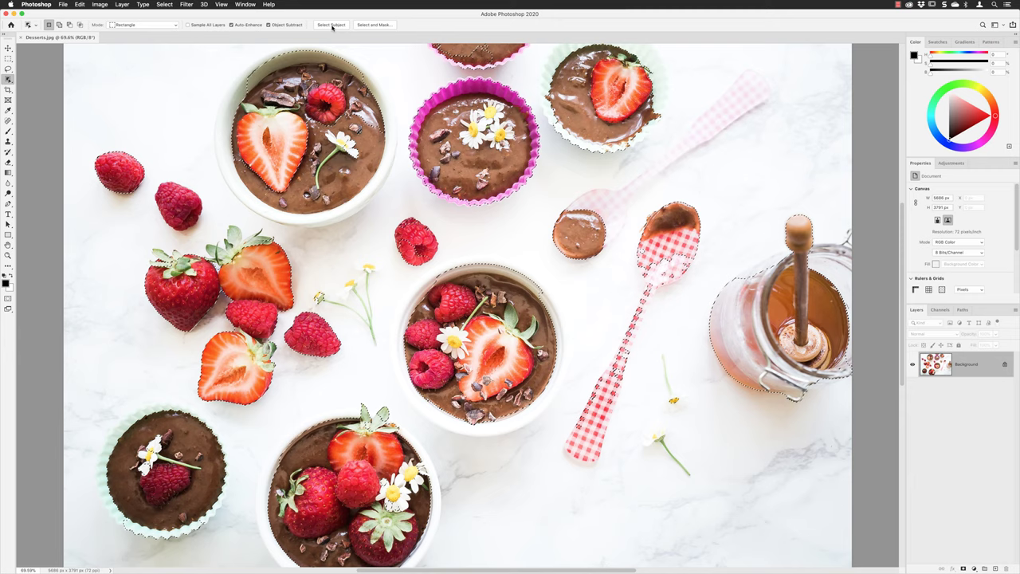
{"action": "left_click", "coordinate": [166, 4]}
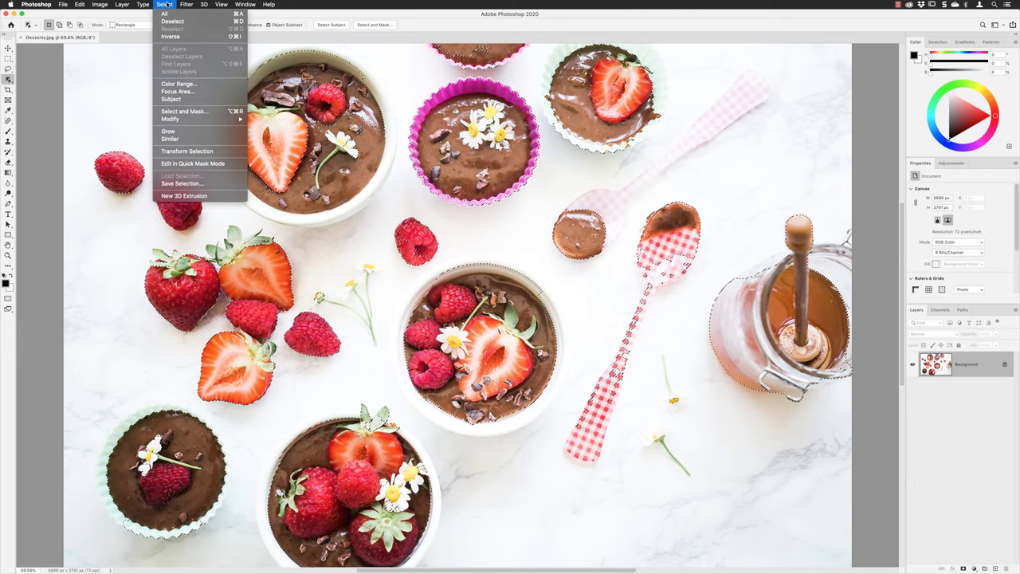
{"action": "left_click", "coordinate": [169, 22]}
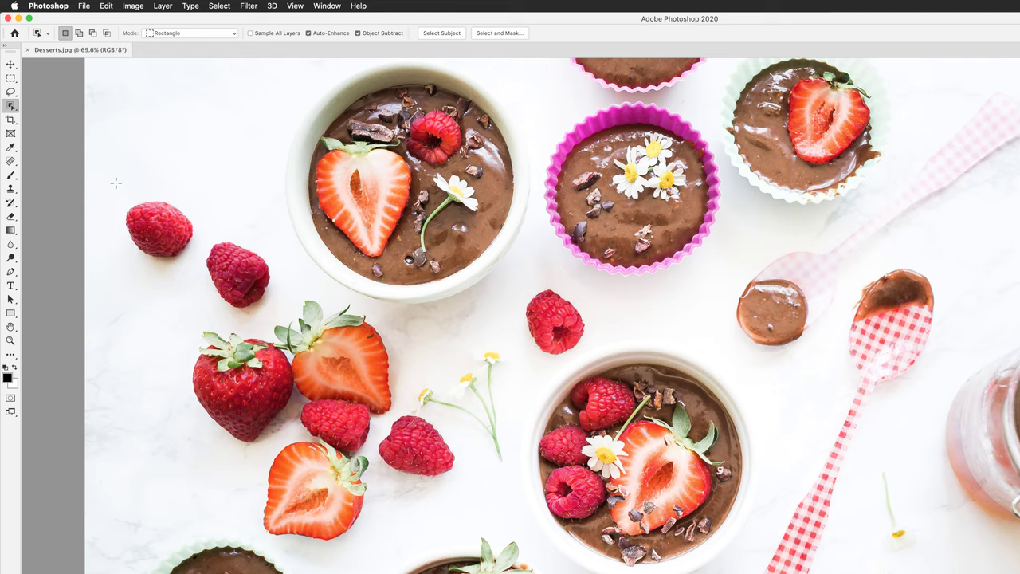
Step: Rectangle-select the two upper-left raspberries, then add the loose strawberries with a Lasso-mode selection
{"action": "left_click_drag", "start_coordinate": [116, 182], "coordinate": [279, 316]}
{"action": "left_click", "coordinate": [170, 34]}
{"action": "key", "text": "Down"}
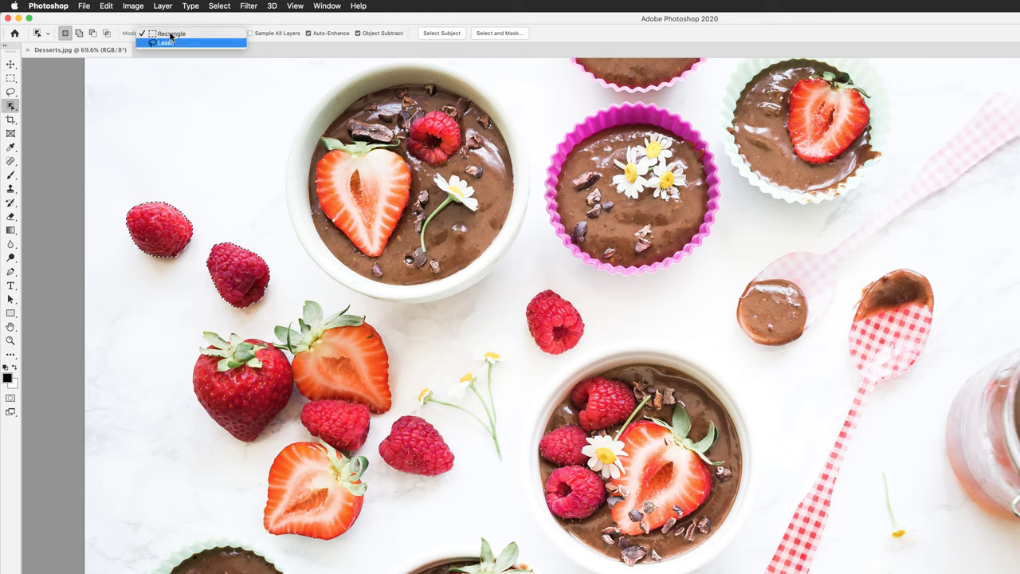
{"action": "left_click", "coordinate": [163, 43]}
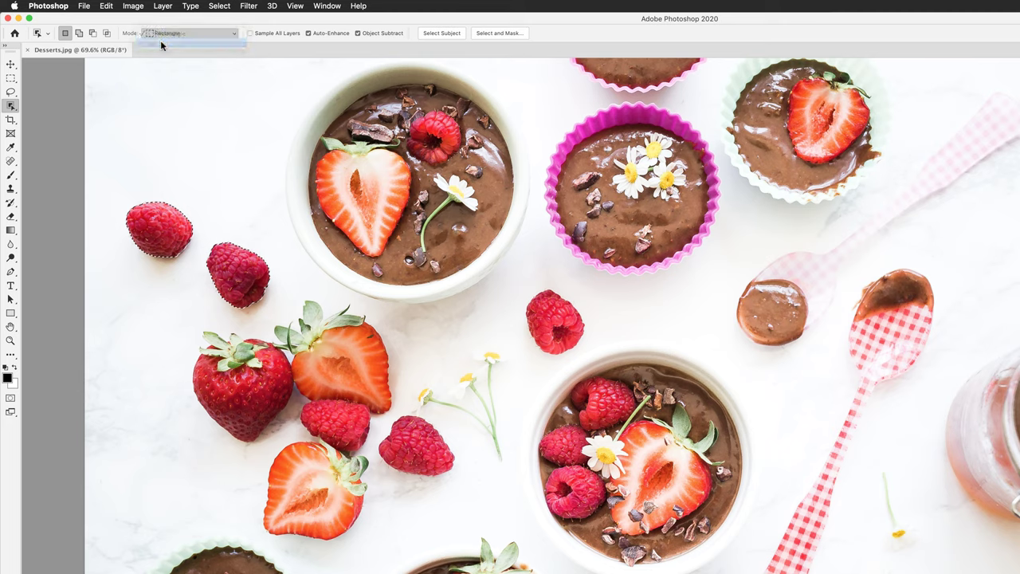
{"action": "left_click", "coordinate": [80, 34]}
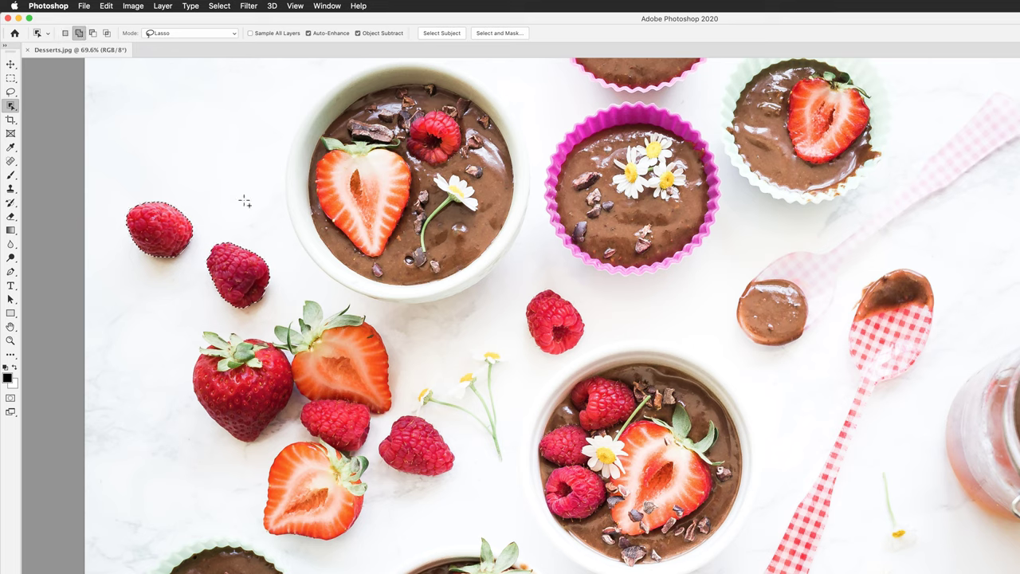
{"action": "mouse_move", "coordinate": [342, 302]}
{"action": "left_mouse_down"}
{"action": "mouse_move", "coordinate": [311, 289]}
{"action": "mouse_move", "coordinate": [281, 301]}
{"action": "mouse_move", "coordinate": [264, 324]}
{"action": "left_mouse_up"}
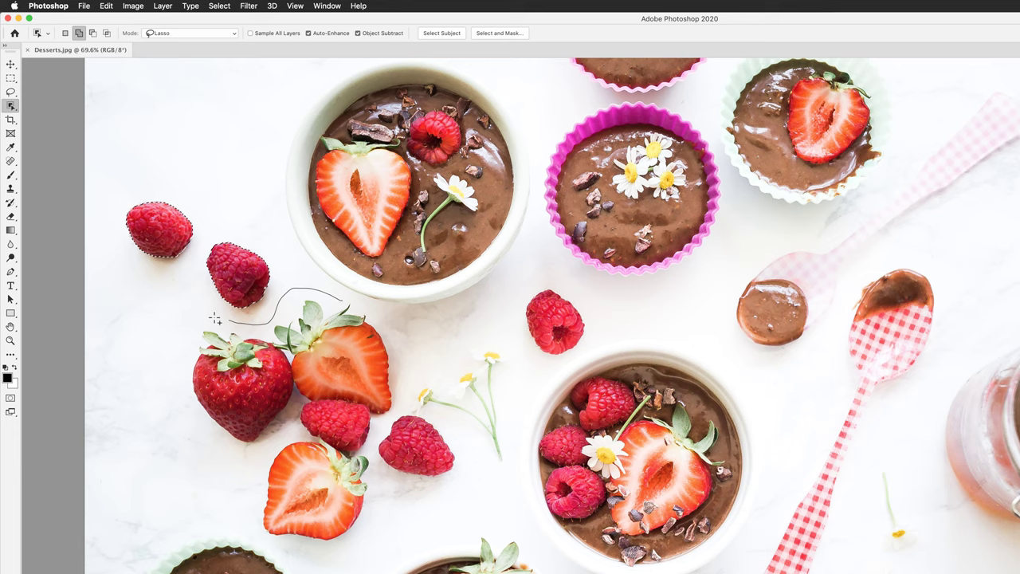
{"action": "mouse_move", "coordinate": [186, 351]}
{"action": "left_mouse_down"}
{"action": "mouse_move", "coordinate": [204, 427]}
{"action": "mouse_move", "coordinate": [229, 463]}
{"action": "mouse_move", "coordinate": [255, 536]}
{"action": "mouse_move", "coordinate": [374, 553]}
{"action": "mouse_move", "coordinate": [402, 516]}
{"action": "mouse_move", "coordinate": [447, 493]}
{"action": "mouse_move", "coordinate": [464, 455]}
{"action": "mouse_move", "coordinate": [416, 408]}
{"action": "mouse_move", "coordinate": [398, 342]}
{"action": "mouse_move", "coordinate": [345, 301]}
{"action": "left_mouse_up"}
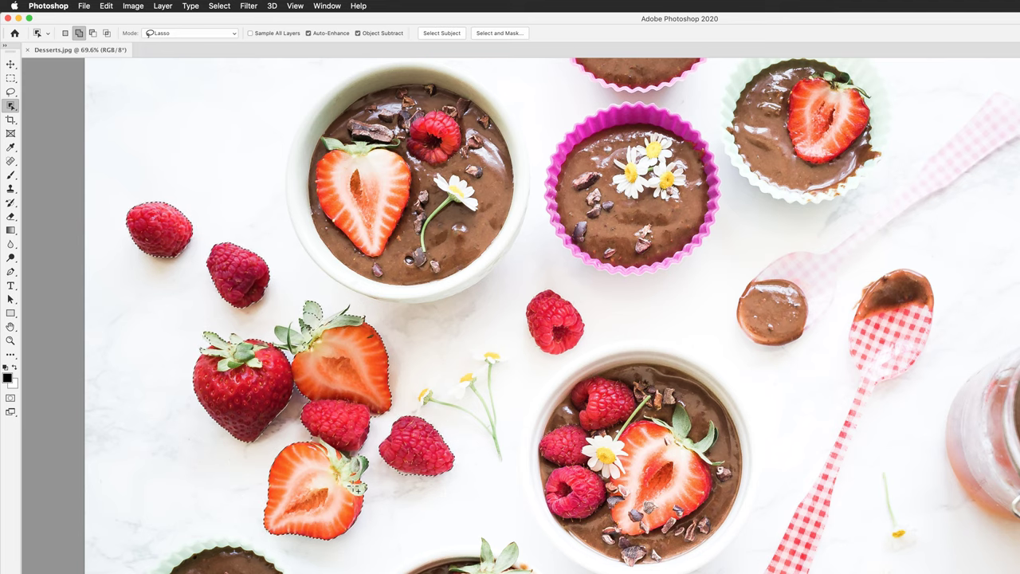
Step: Centre the lone raspberry and subtract the background under it from the selection
{"action": "scroll", "coordinate": [357, 488], "scroll_direction": "up", "scroll_amount": 5}
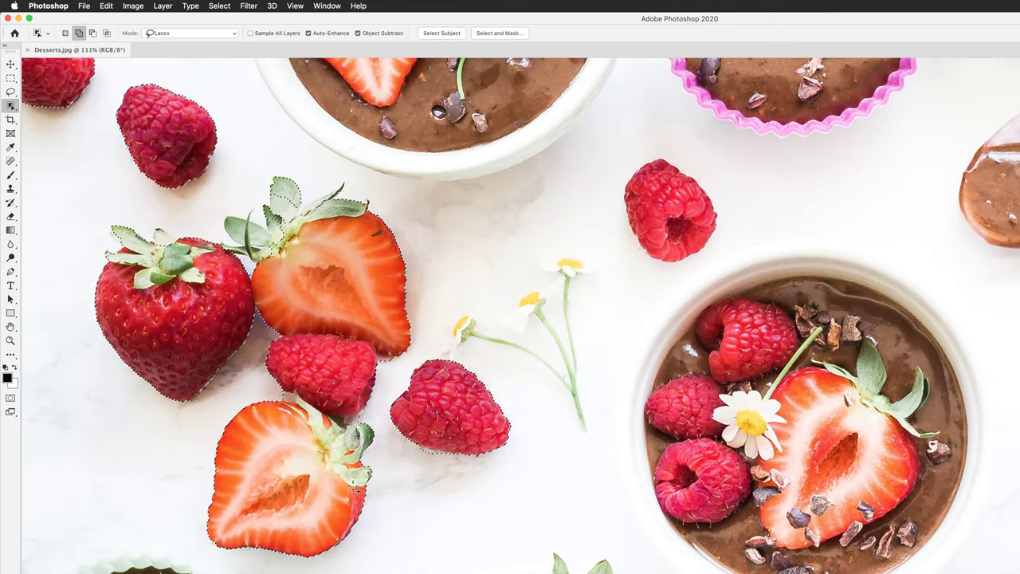
{"action": "scroll", "coordinate": [364, 438], "scroll_direction": "up", "scroll_amount": 3}
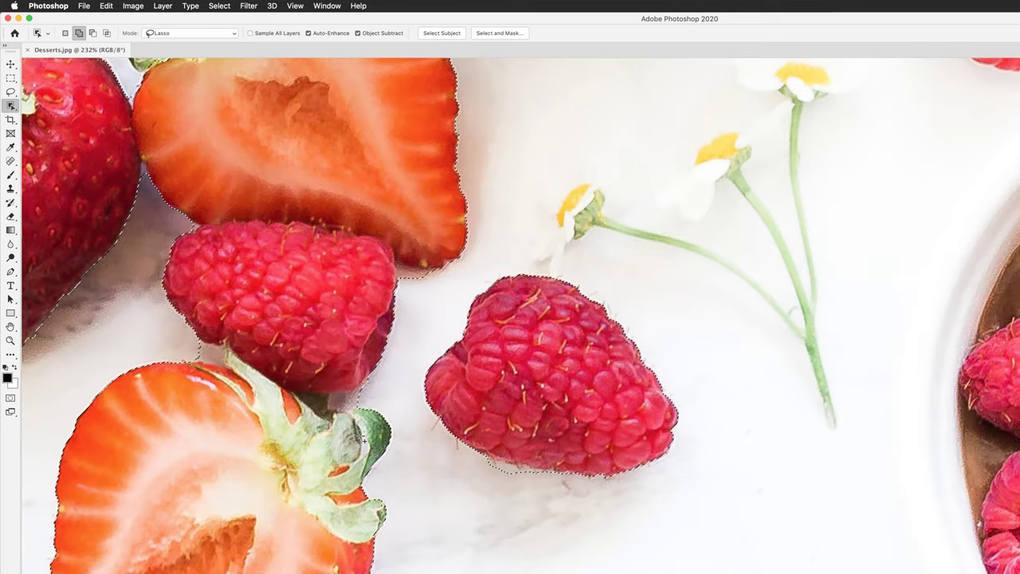
{"action": "scroll", "coordinate": [516, 466], "scroll_direction": "up", "scroll_amount": 1}
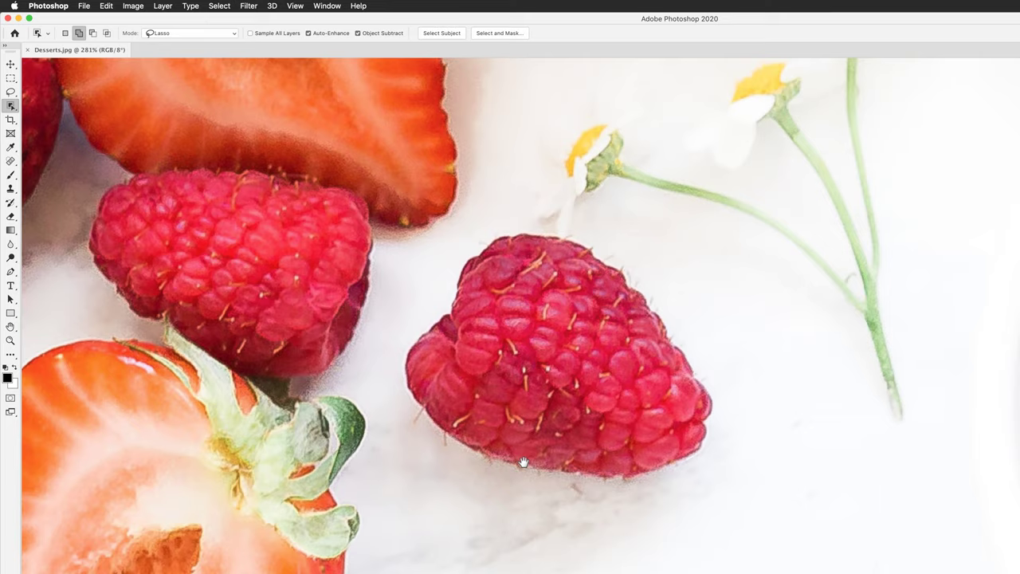
{"action": "left_click_drag", "start_coordinate": [522, 462], "coordinate": [606, 323]}
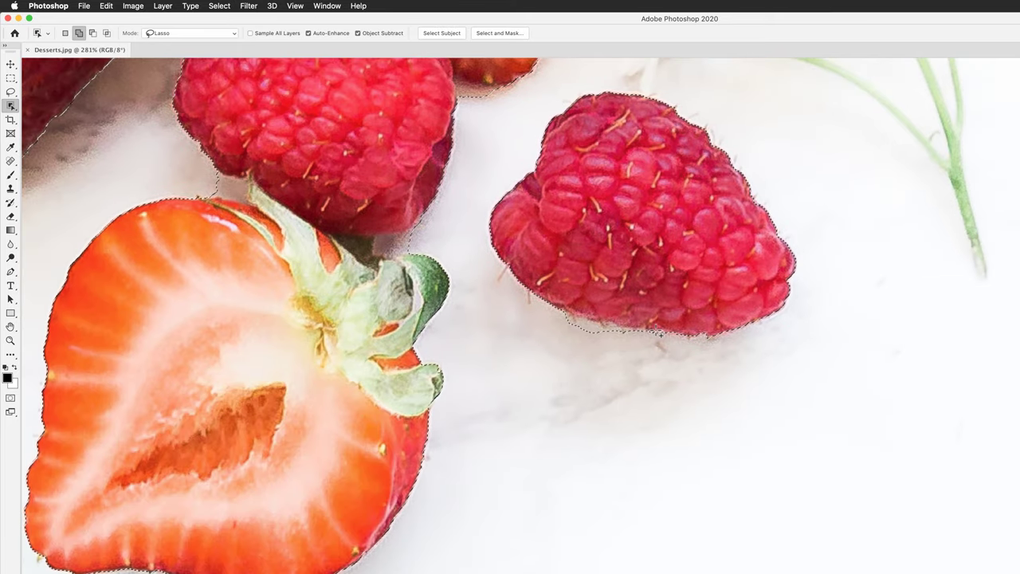
{"action": "left_click", "coordinate": [92, 32]}
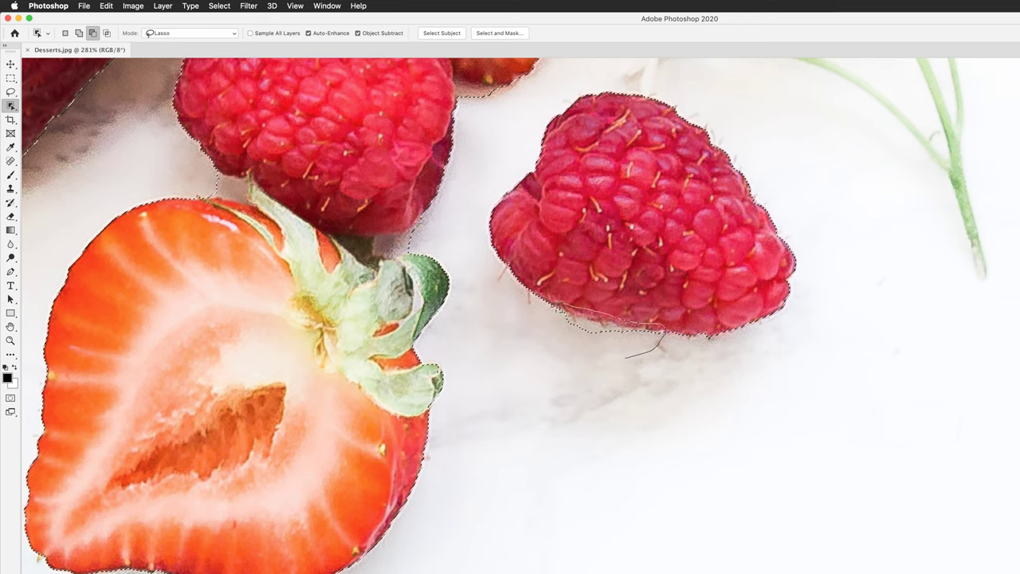
{"action": "mouse_move", "coordinate": [626, 357]}
{"action": "left_mouse_down"}
{"action": "mouse_move", "coordinate": [609, 364]}
{"action": "mouse_move", "coordinate": [636, 356]}
{"action": "left_mouse_up"}
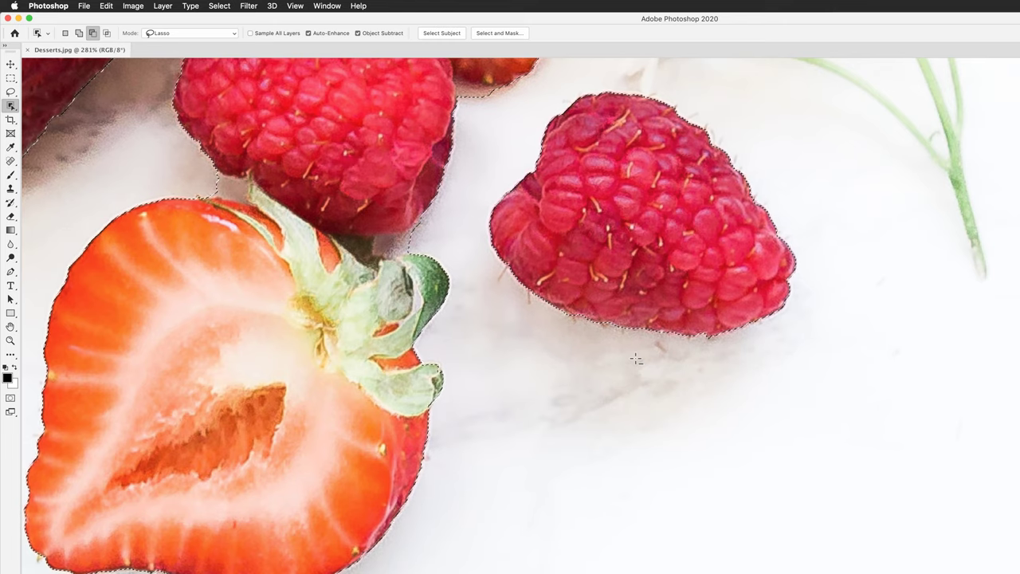
Step: Subtract the stem gap beside the raspberry and the background sliver under the strawberry
{"action": "left_click_drag", "start_coordinate": [403, 239], "coordinate": [674, 383]}
{"action": "mouse_move", "coordinate": [733, 349]}
{"action": "left_mouse_down"}
{"action": "mouse_move", "coordinate": [665, 376]}
{"action": "mouse_move", "coordinate": [659, 401]}
{"action": "mouse_move", "coordinate": [679, 412]}
{"action": "mouse_move", "coordinate": [735, 368]}
{"action": "left_mouse_up"}
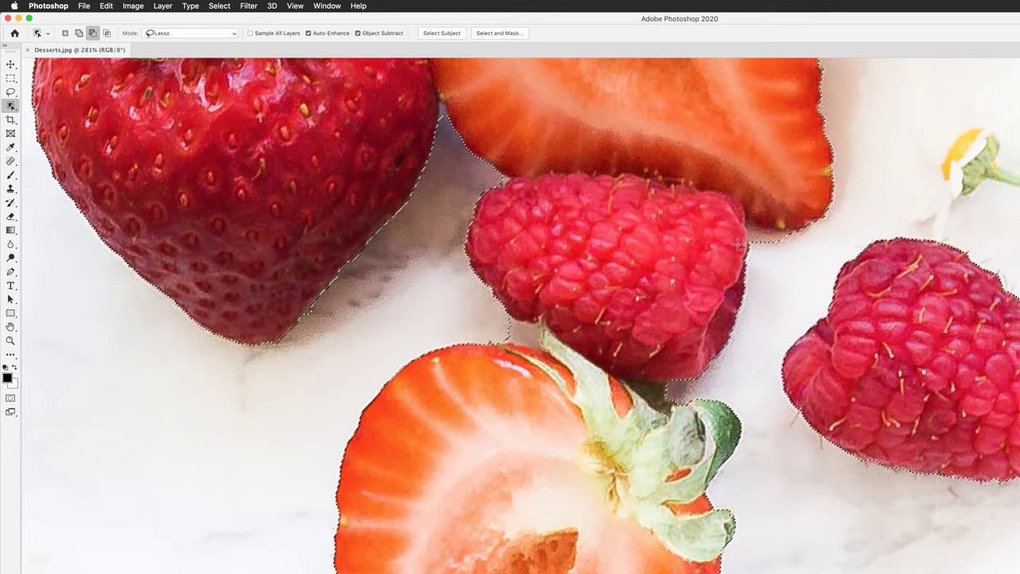
{"action": "left_click_drag", "start_coordinate": [815, 227], "coordinate": [773, 225]}
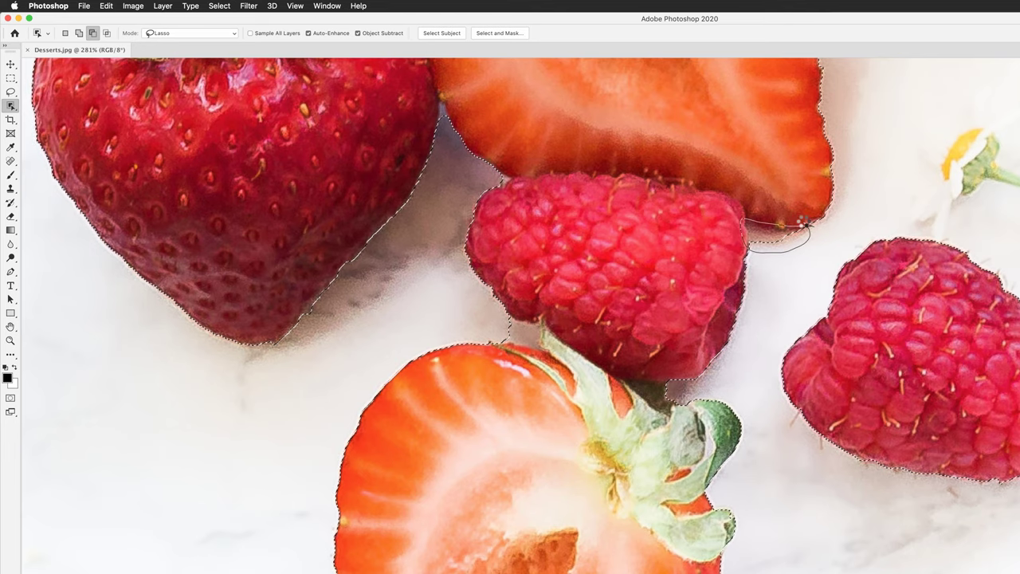
{"action": "left_click_drag", "start_coordinate": [805, 225], "coordinate": [805, 226]}
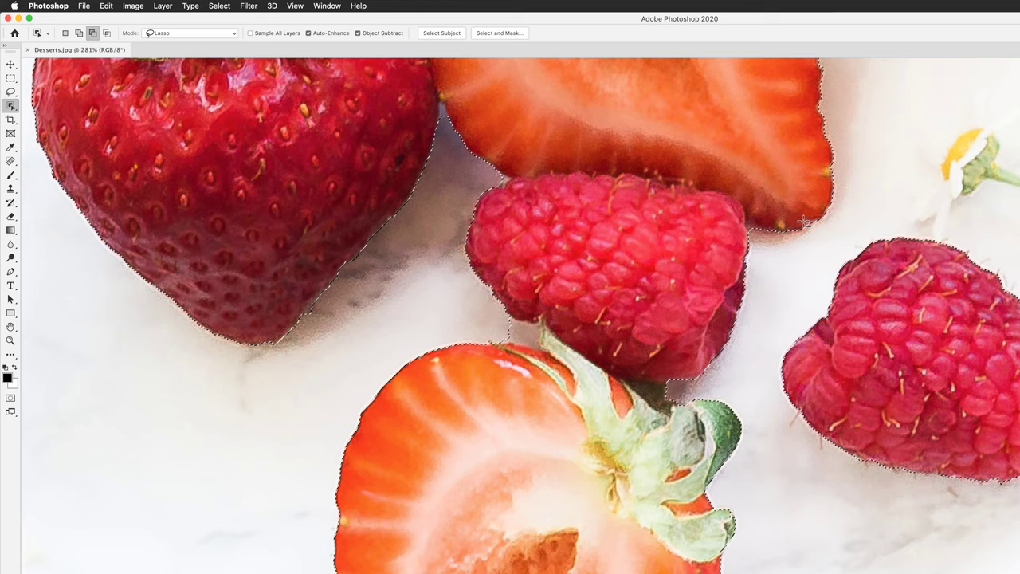
{"action": "scroll", "coordinate": [606, 265], "scroll_direction": "down", "scroll_amount": 2}
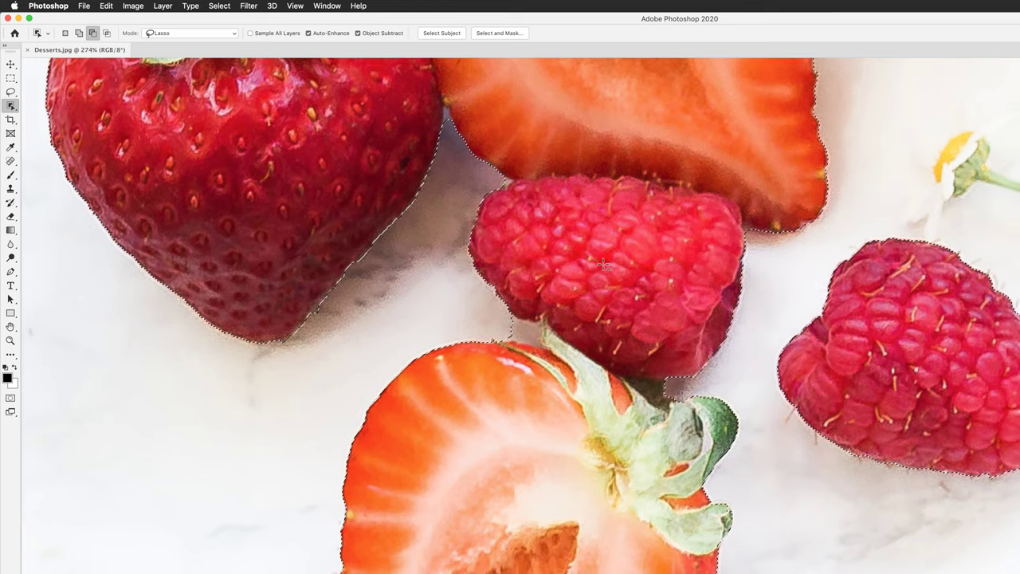
{"action": "scroll", "coordinate": [606, 266], "scroll_direction": "up", "scroll_amount": 2}
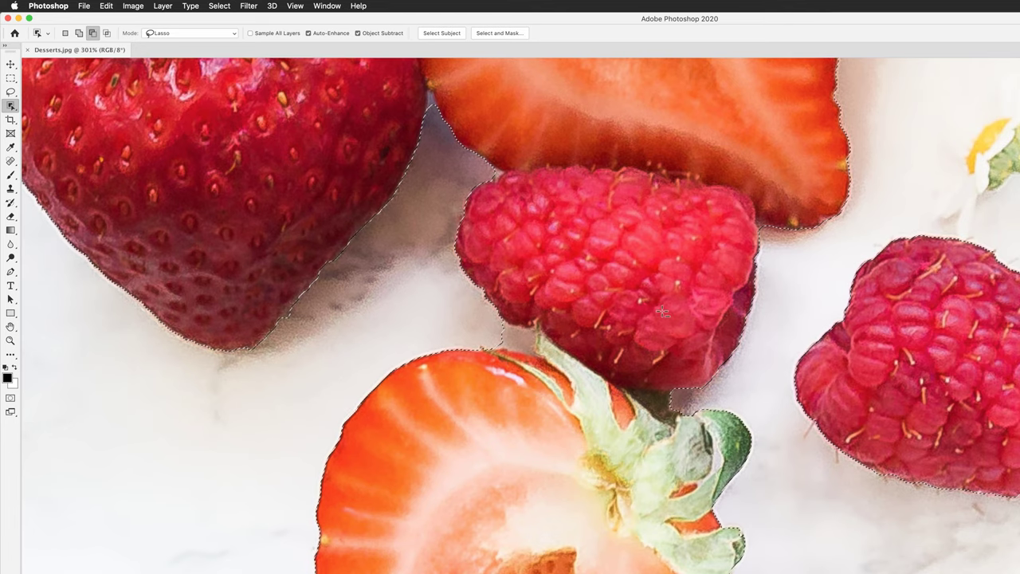
{"action": "left_click", "coordinate": [359, 35]}
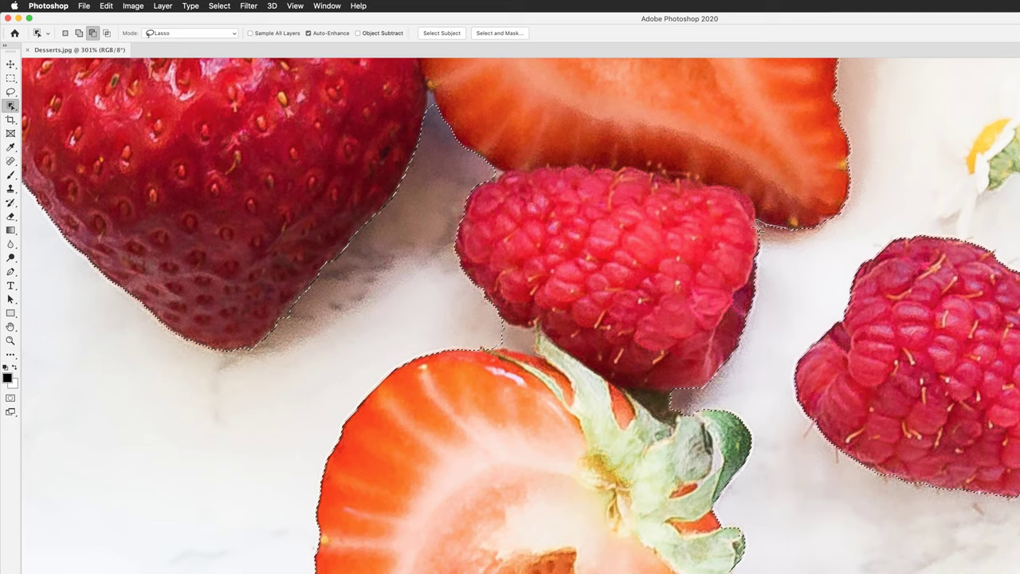
{"action": "mouse_move", "coordinate": [760, 231]}
{"action": "left_mouse_down"}
{"action": "mouse_move", "coordinate": [788, 242]}
{"action": "mouse_move", "coordinate": [793, 228]}
{"action": "mouse_move", "coordinate": [764, 232]}
{"action": "left_mouse_up"}
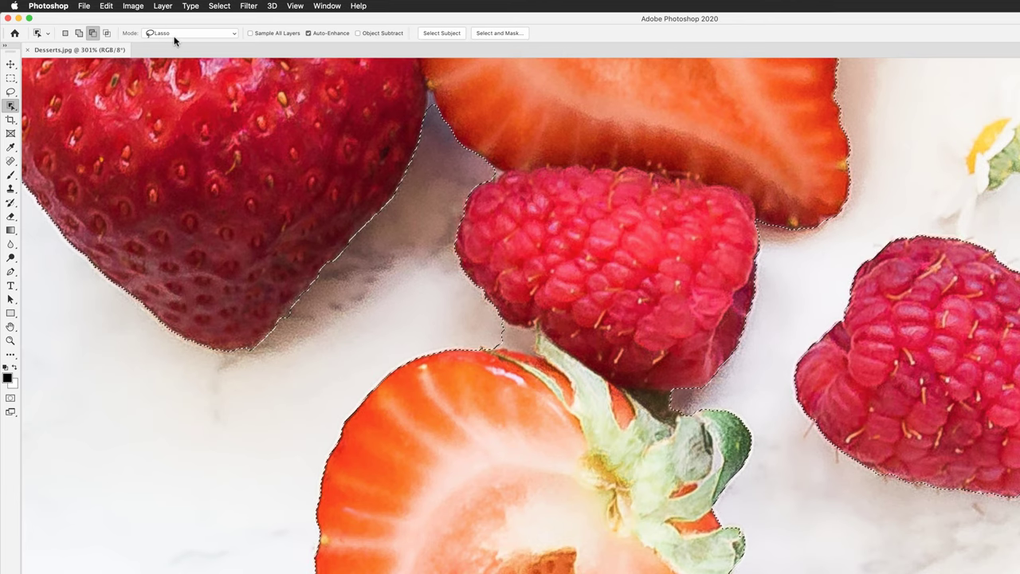
{"action": "left_click", "coordinate": [383, 35]}
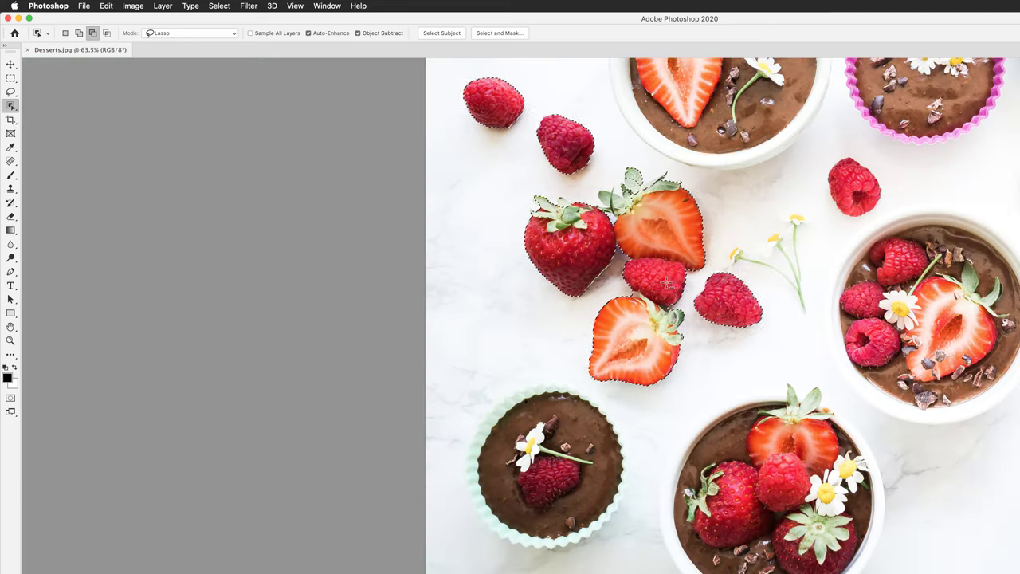
Step: Add the lone raspberry near the middle bowl with a Rectangle-mode object selection
{"action": "scroll", "coordinate": [590, 307], "scroll_direction": "up", "scroll_amount": 2}
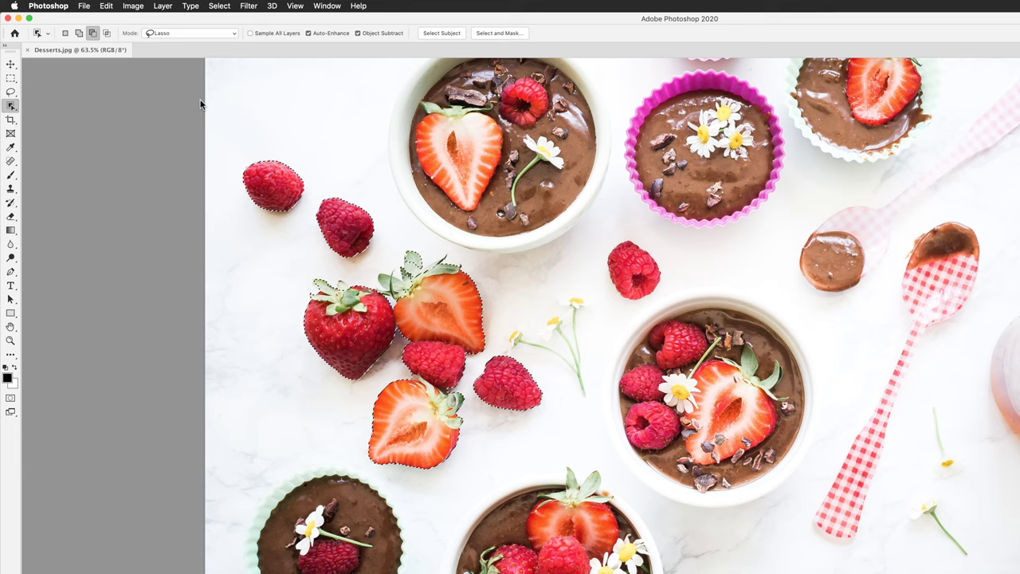
{"action": "left_click", "coordinate": [78, 34]}
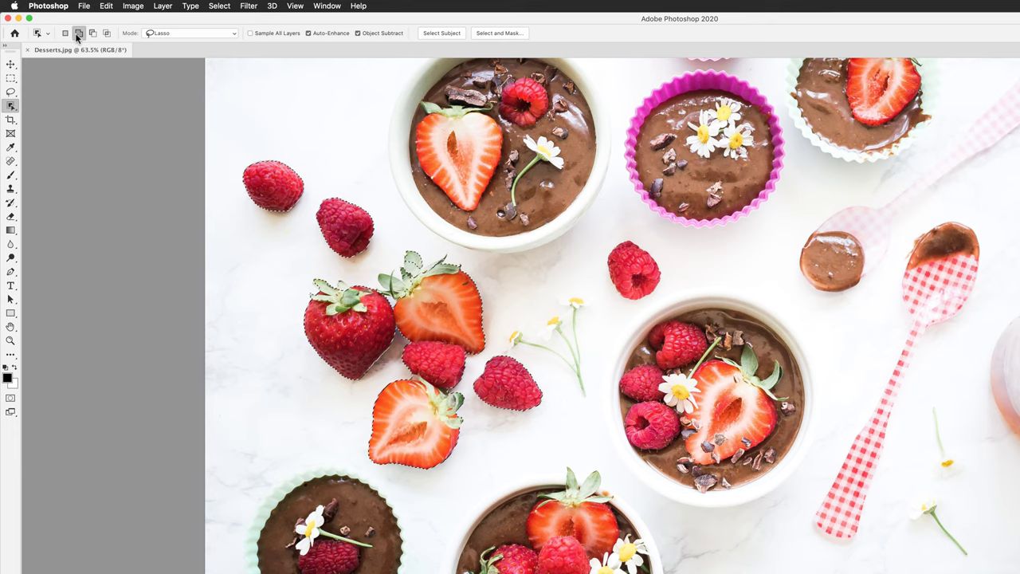
{"action": "left_click", "coordinate": [225, 34]}
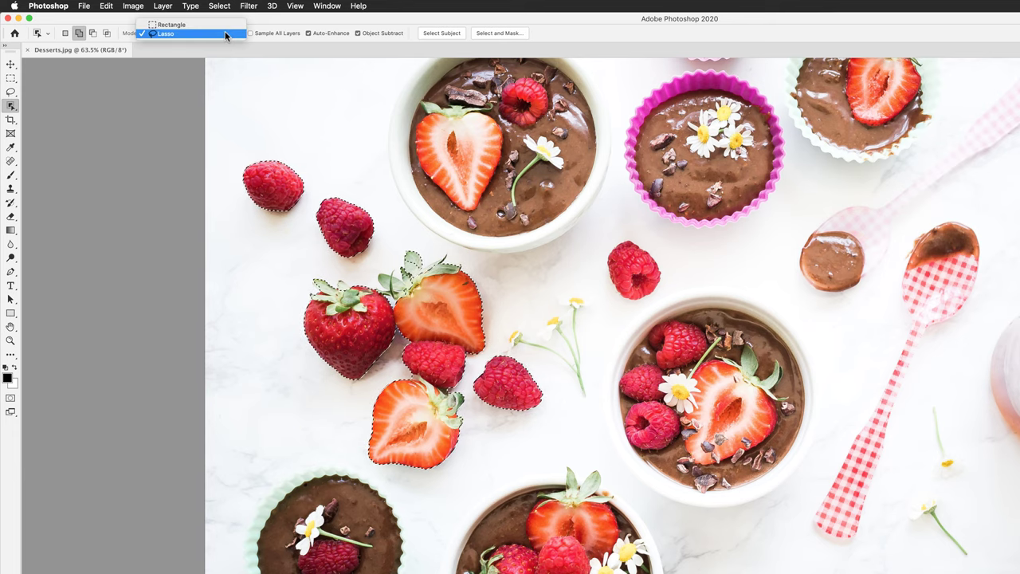
{"action": "left_click", "coordinate": [228, 24]}
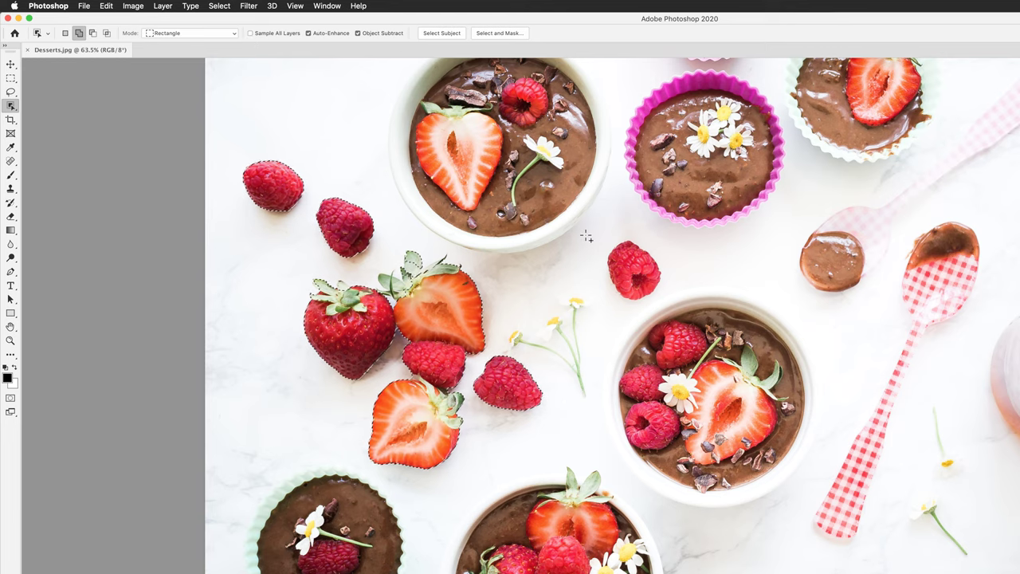
{"action": "left_click_drag", "start_coordinate": [586, 235], "coordinate": [667, 299]}
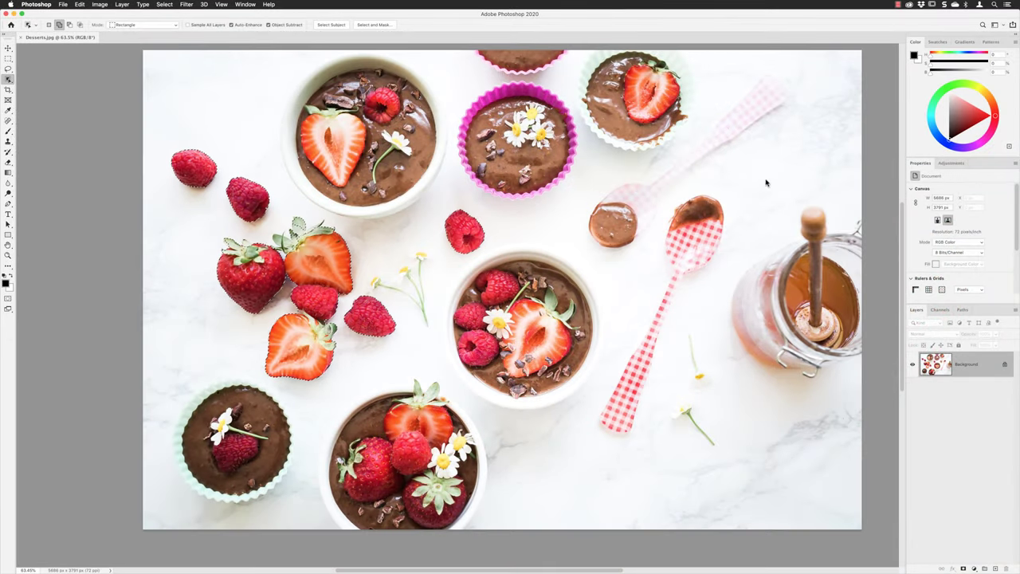
Step: Add a Black & White adjustment layer masked to the berry selection and invert its mask
{"action": "left_click", "coordinate": [951, 162]}
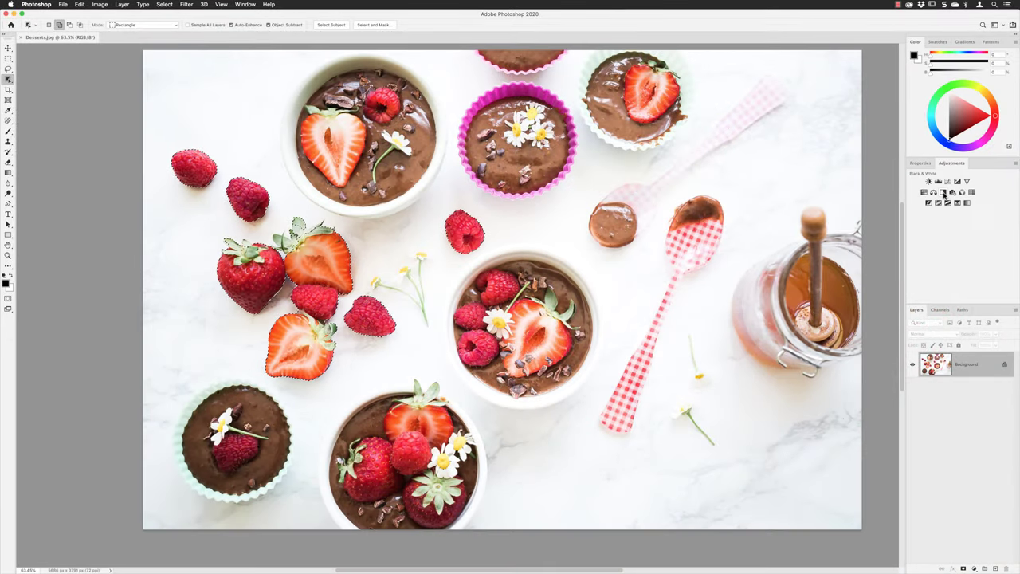
{"action": "left_click", "coordinate": [943, 193]}
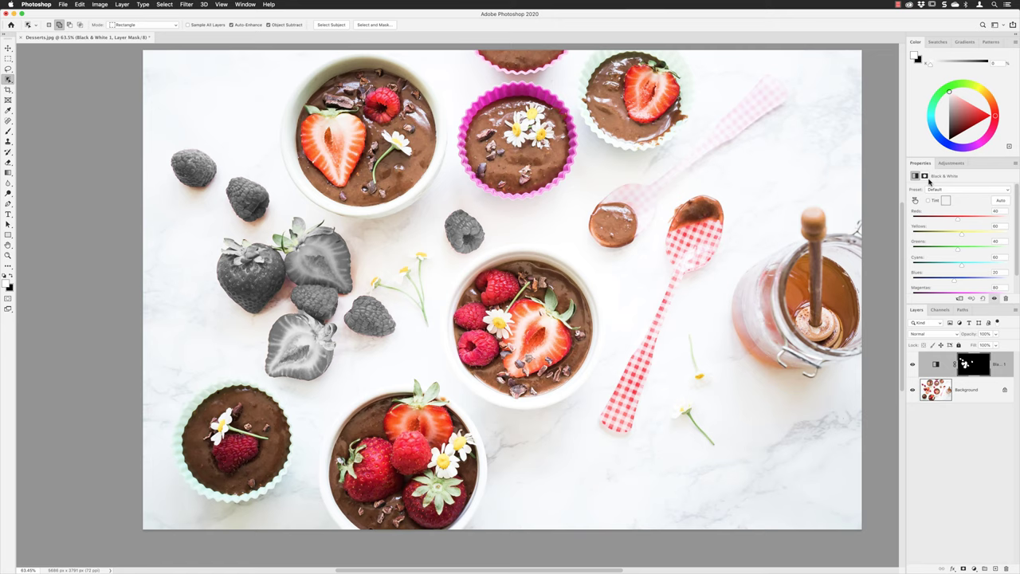
{"action": "left_click", "coordinate": [925, 176]}
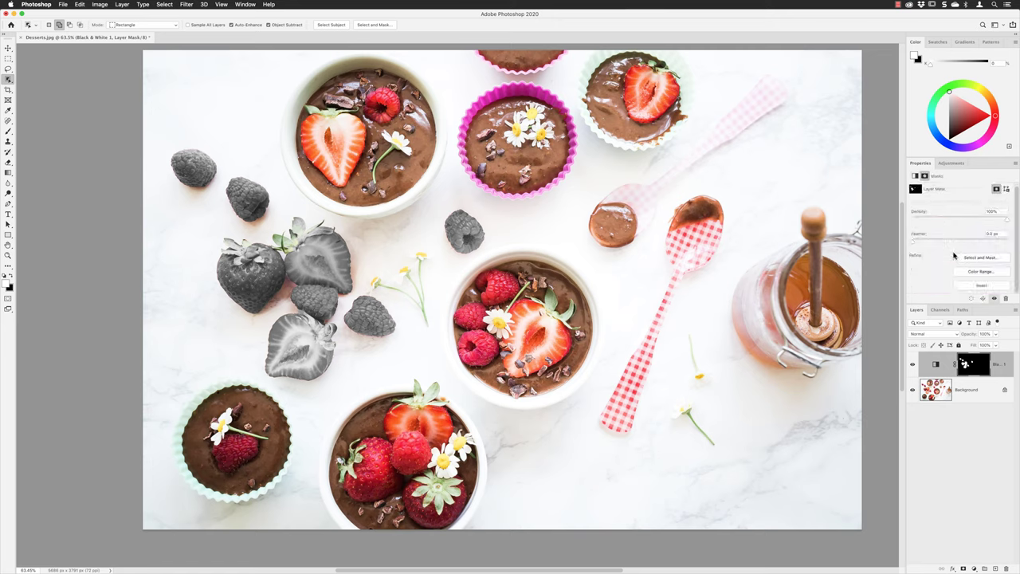
{"action": "left_click", "coordinate": [978, 286]}
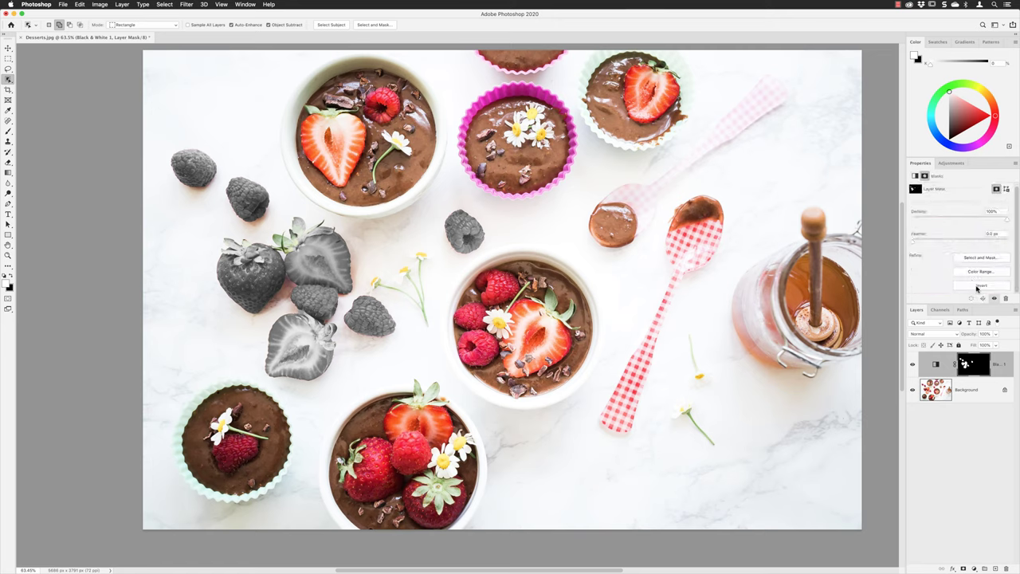